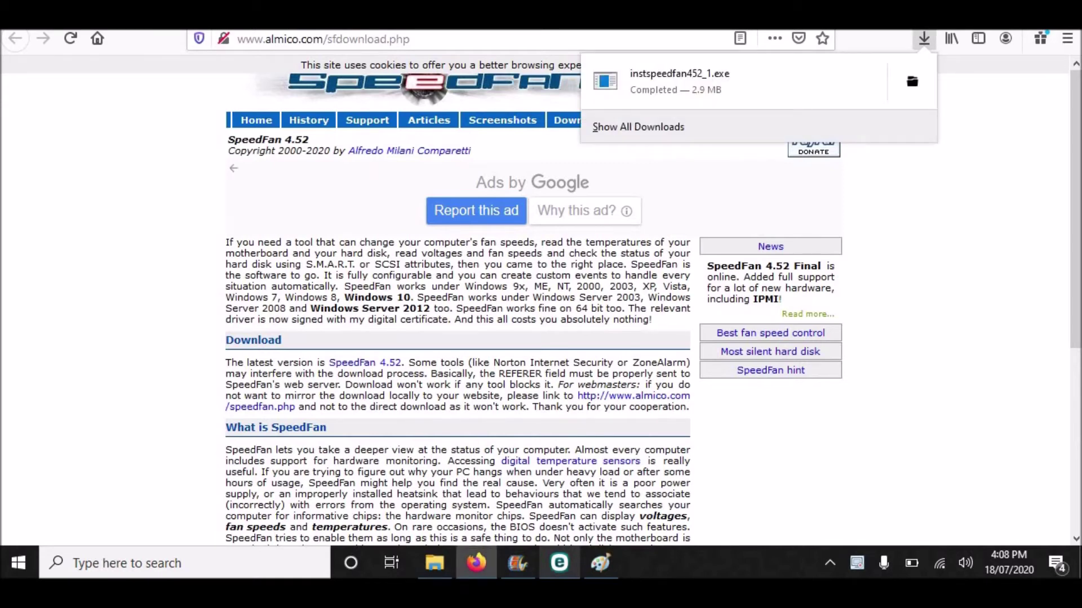
Step: Run the downloaded SpeedFan installer with the default components and folder, then close the finished setup
{"action": "left_click", "coordinate": [648, 82]}
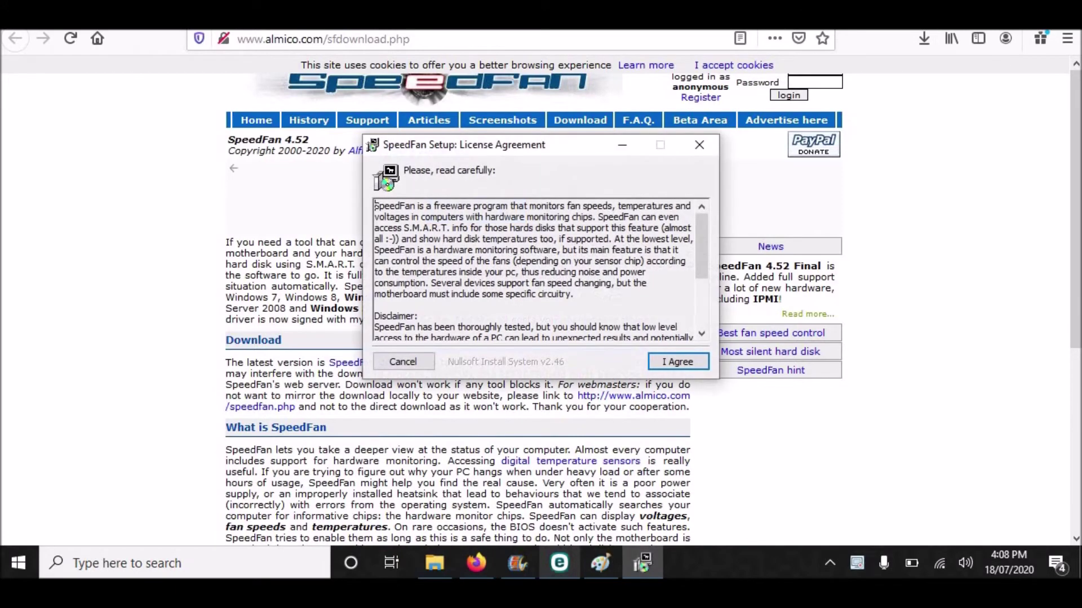
{"action": "left_click", "coordinate": [678, 361]}
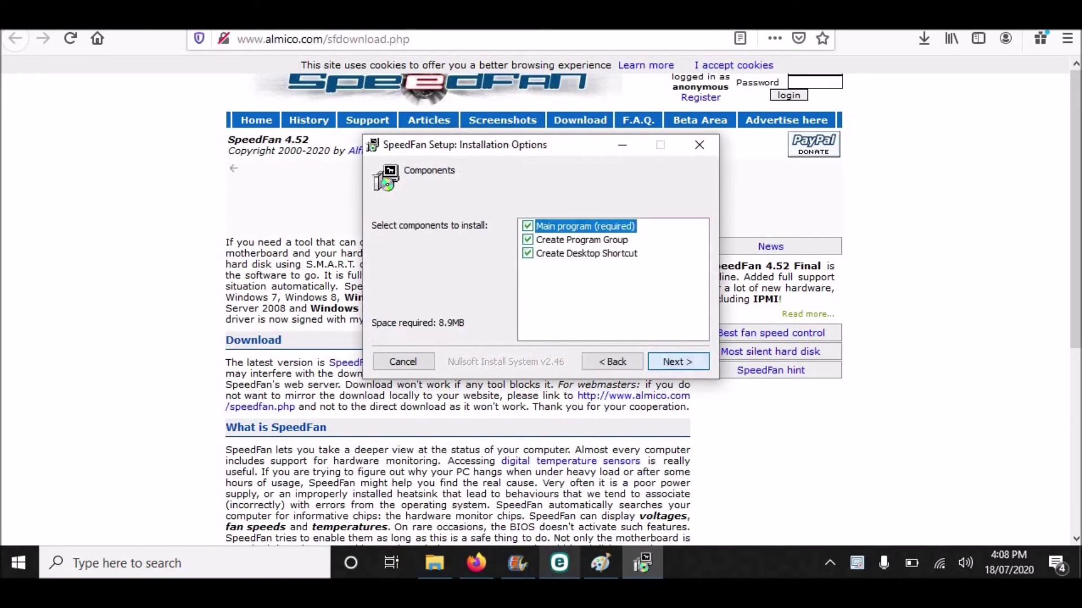
{"action": "left_click", "coordinate": [677, 361]}
{"action": "left_click", "coordinate": [678, 361]}
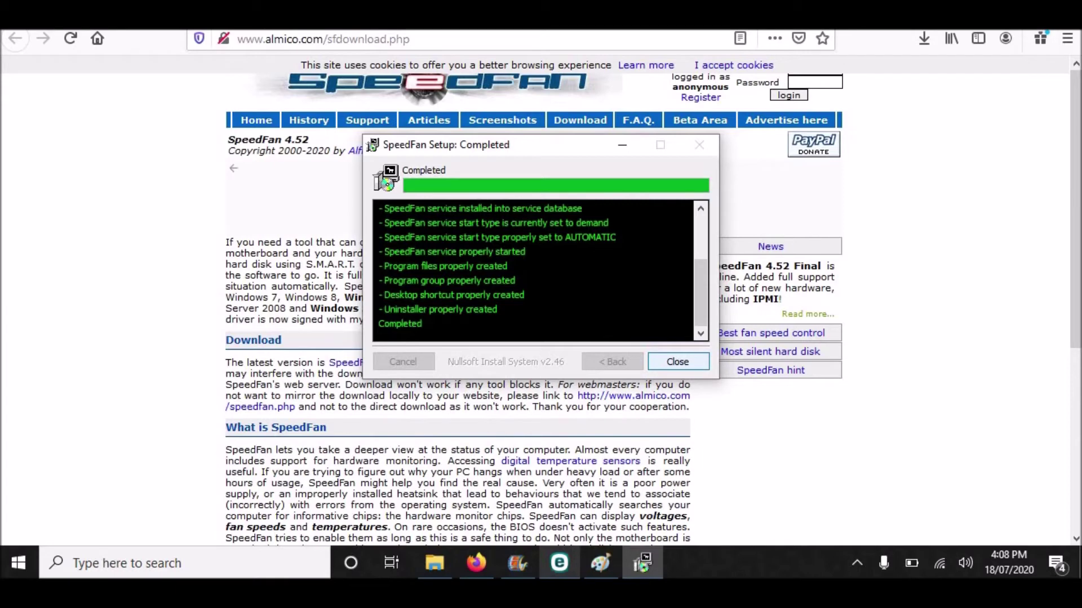
{"action": "left_click", "coordinate": [678, 361]}
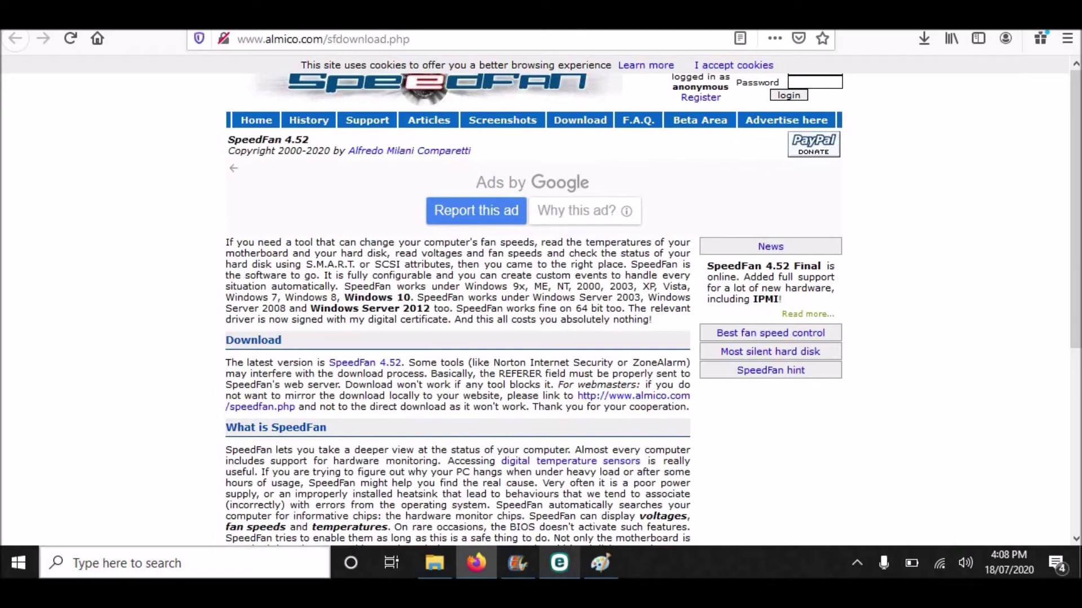
Step: Search Windows for 'speed' and launch SpeedFan from the results
{"action": "key", "text": "super+s"}
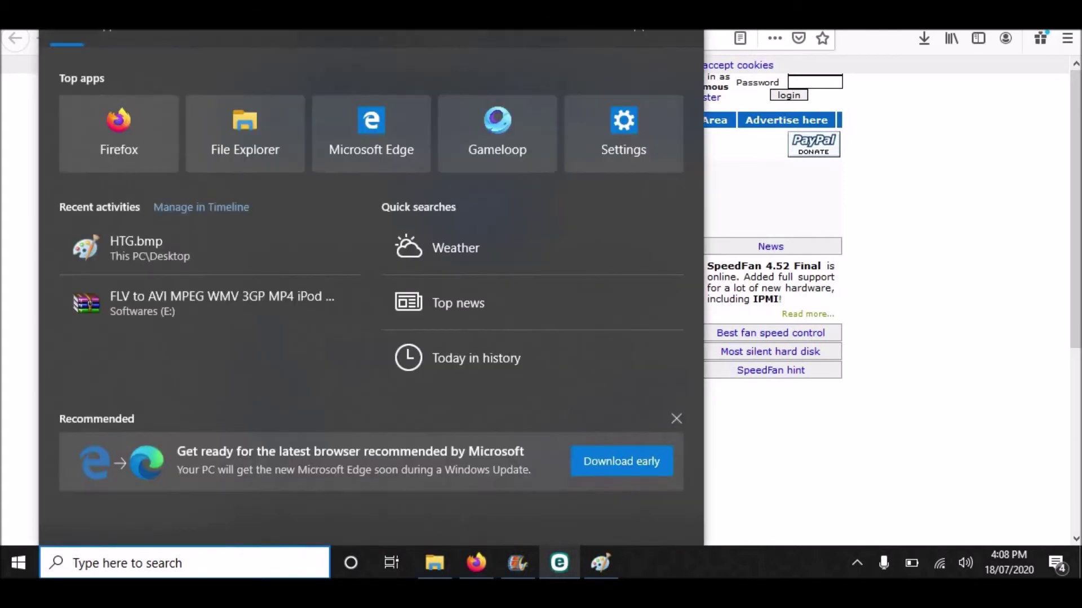
{"action": "type", "text": "speed"}
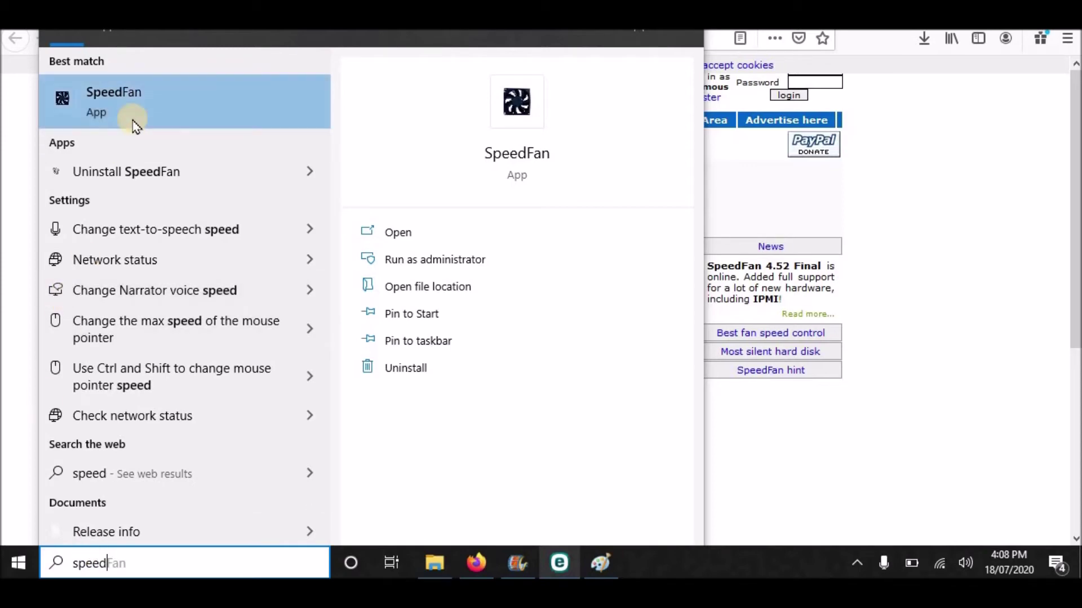
{"action": "left_click", "coordinate": [127, 94]}
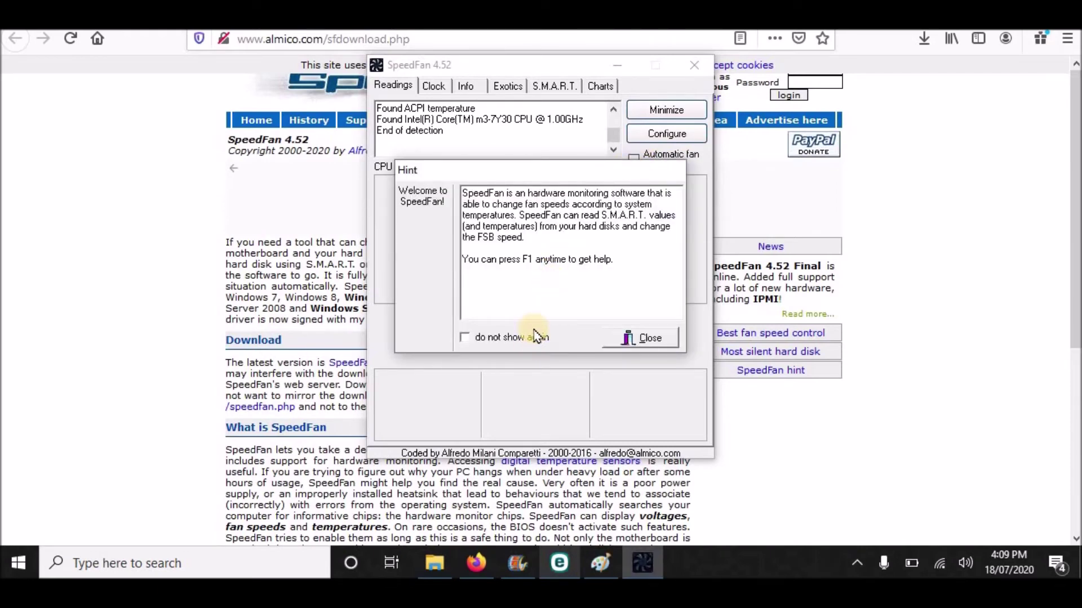
Step: Close the welcome hint for good, enable Automatic fan speed, and open Configure
{"action": "left_click", "coordinate": [465, 337]}
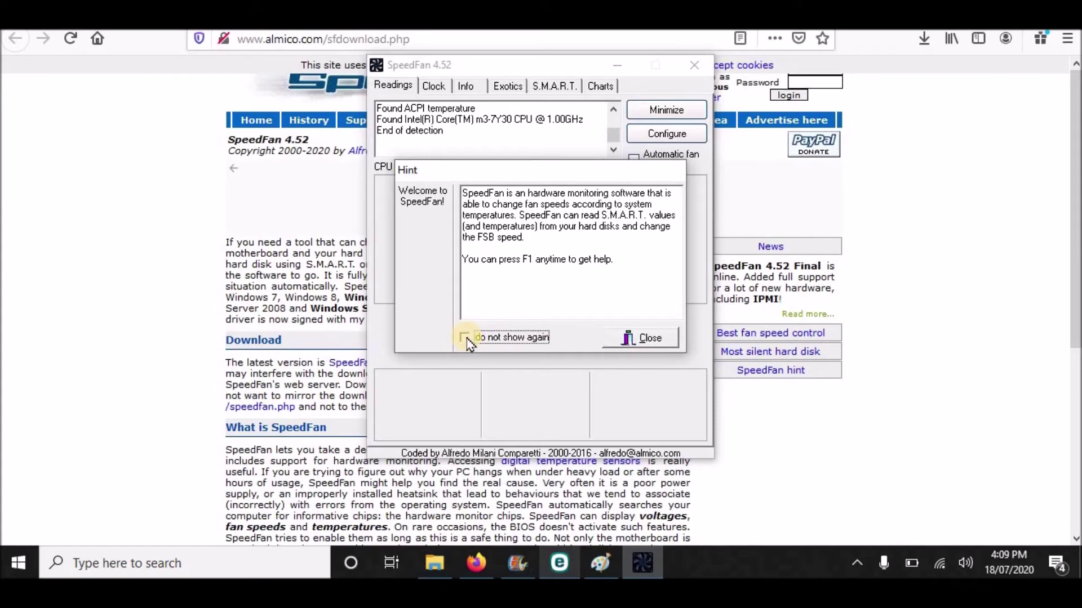
{"action": "left_click", "coordinate": [620, 345]}
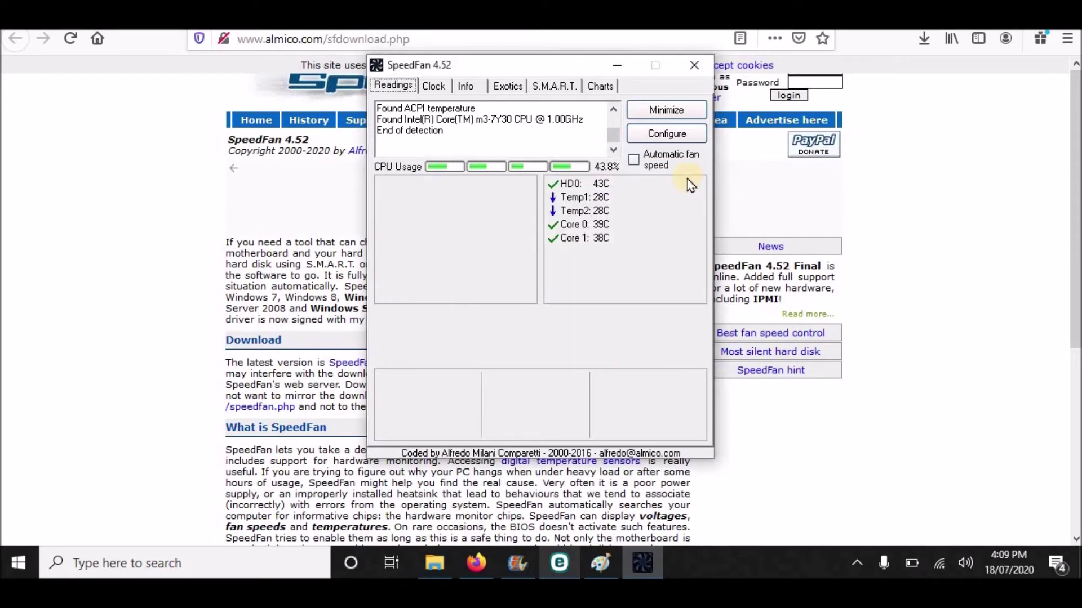
{"action": "left_click", "coordinate": [639, 164]}
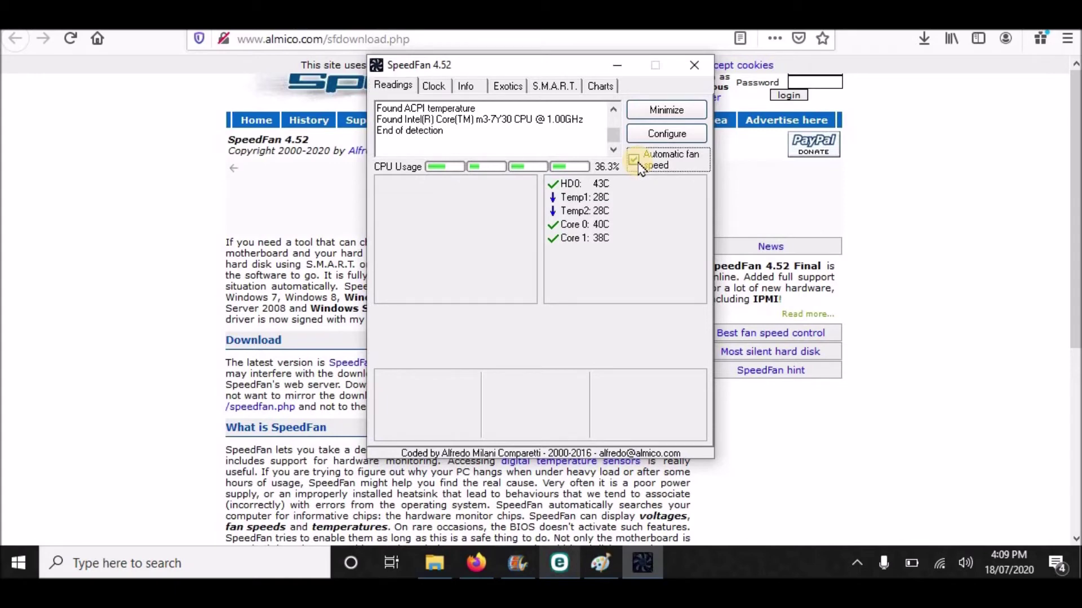
{"action": "left_click", "coordinate": [650, 138]}
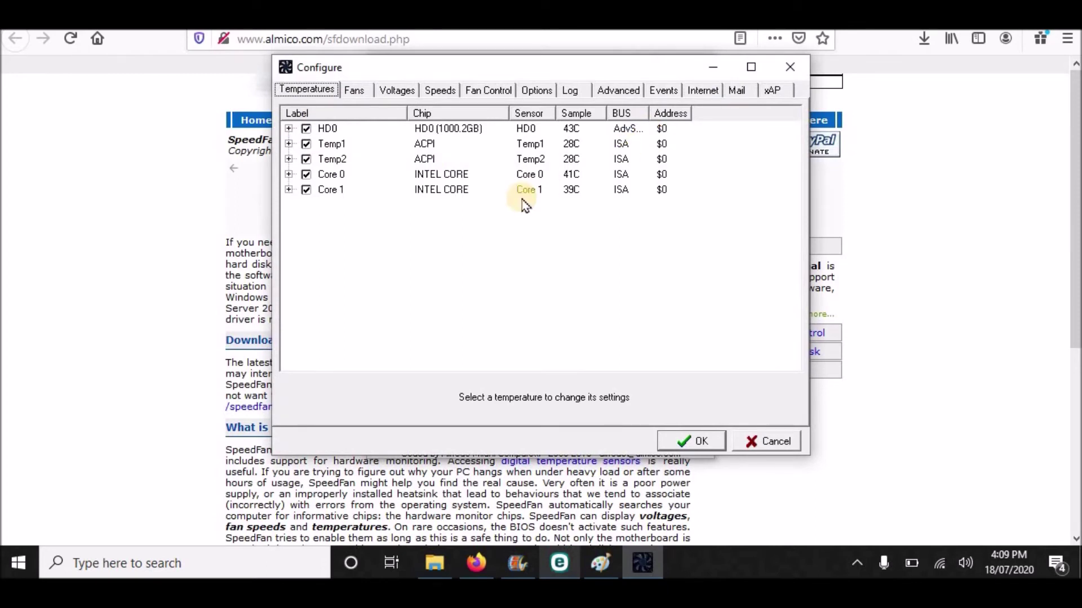
Step: Look through the Fans, Voltages and Speeds tabs, then confirm with OK
{"action": "left_click", "coordinate": [355, 91]}
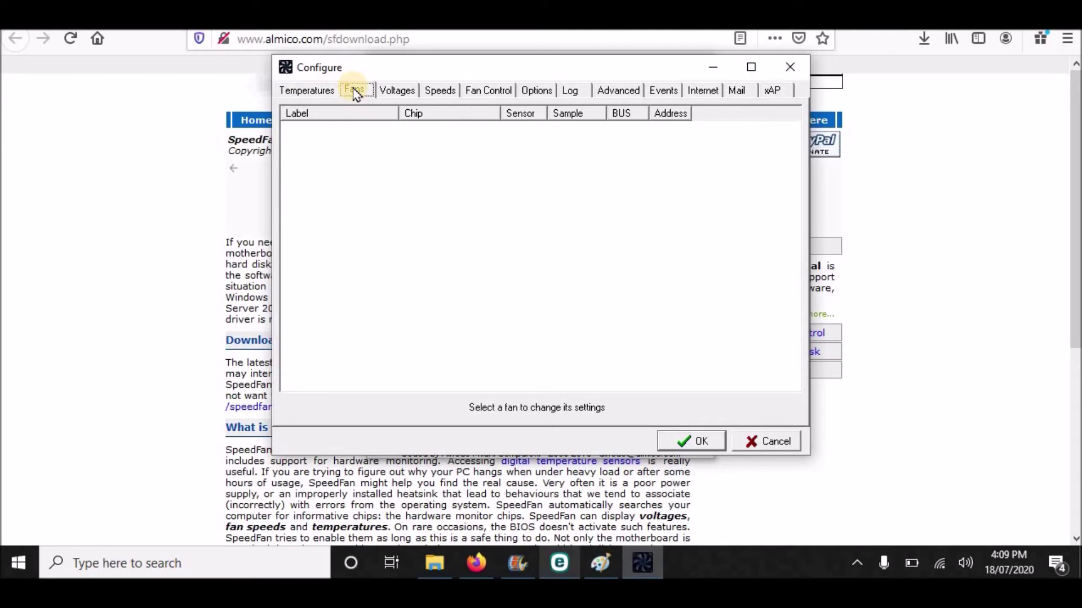
{"action": "left_click", "coordinate": [396, 91]}
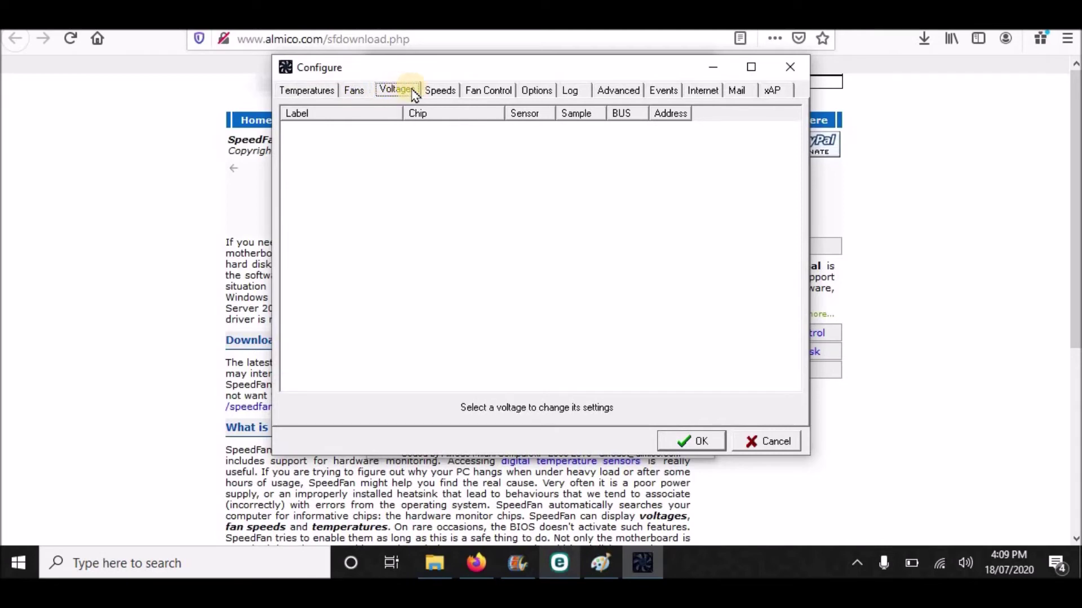
{"action": "left_click", "coordinate": [456, 93]}
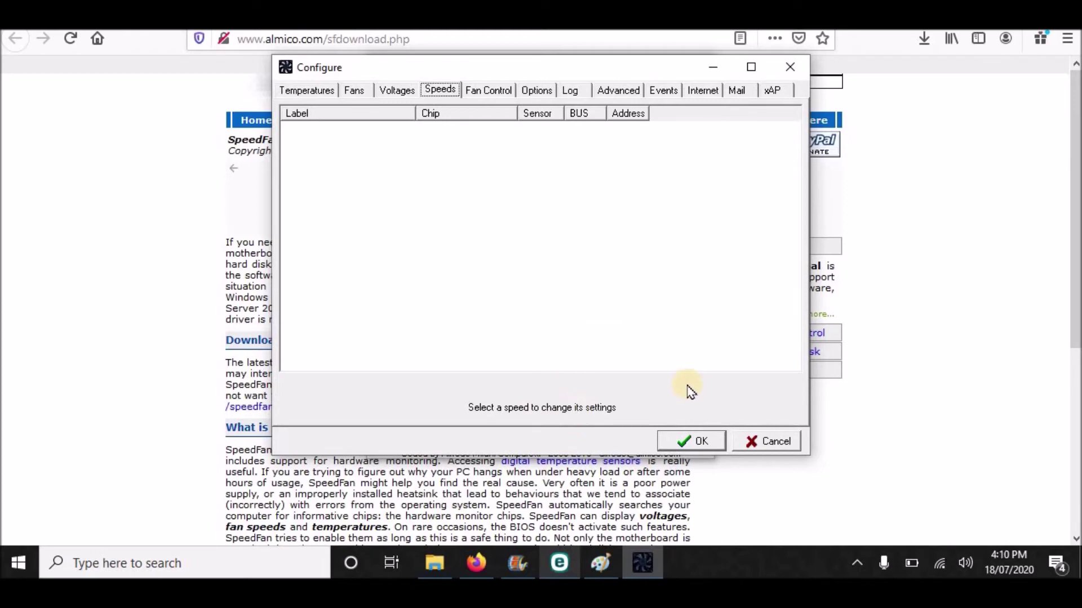
{"action": "left_click", "coordinate": [694, 441]}
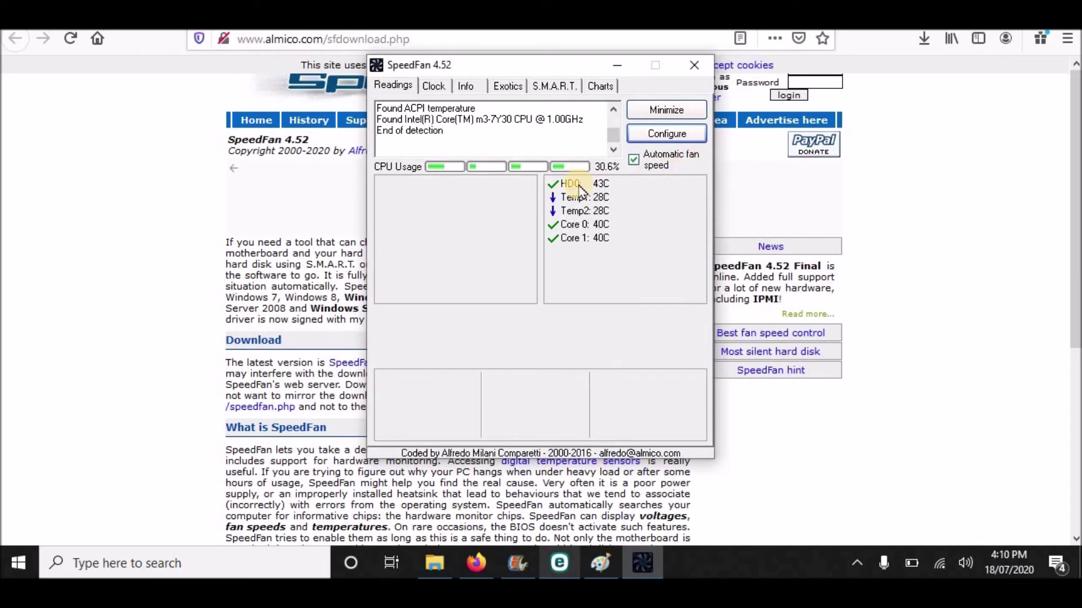
Step: Reopen Configure, review the Fan Control, Speeds, Voltages and Fans tabs, then confirm with OK
{"action": "left_click", "coordinate": [657, 141]}
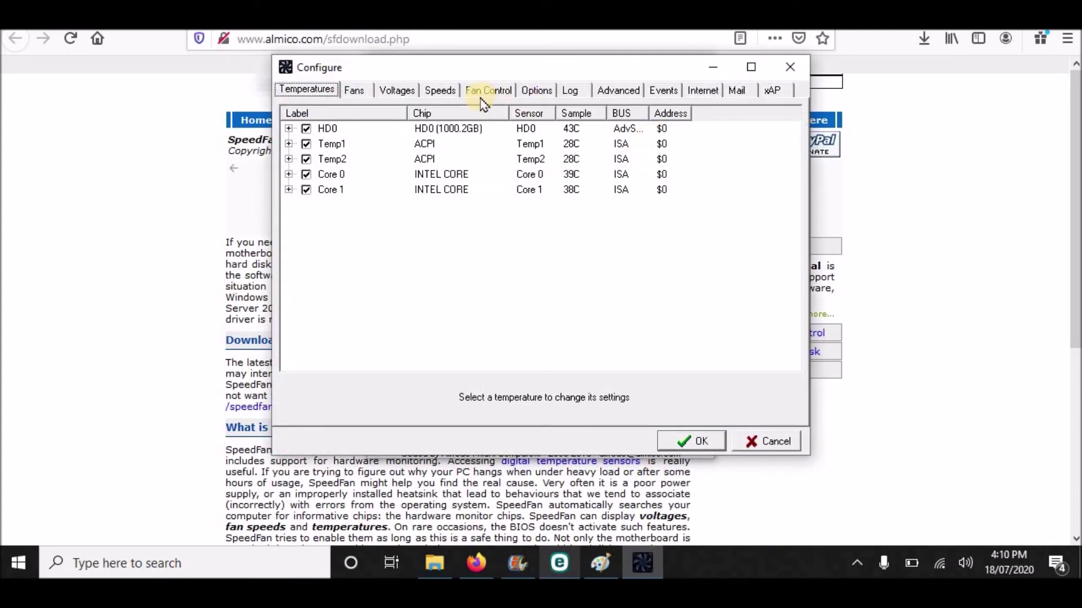
{"action": "left_click", "coordinate": [485, 99]}
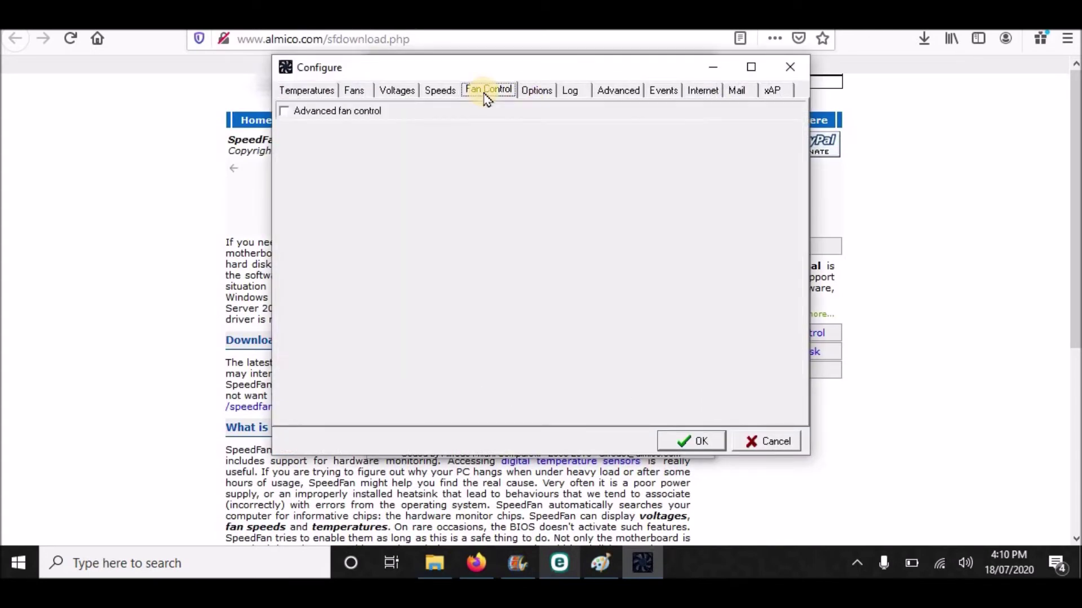
{"action": "left_click", "coordinate": [432, 97]}
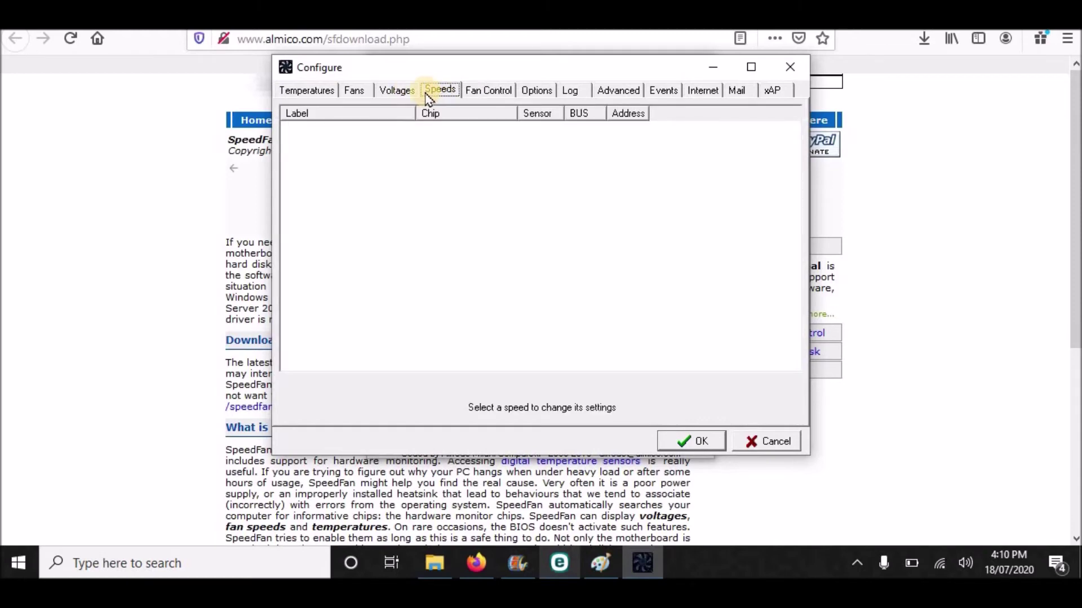
{"action": "left_click", "coordinate": [394, 93]}
{"action": "left_click", "coordinate": [369, 96]}
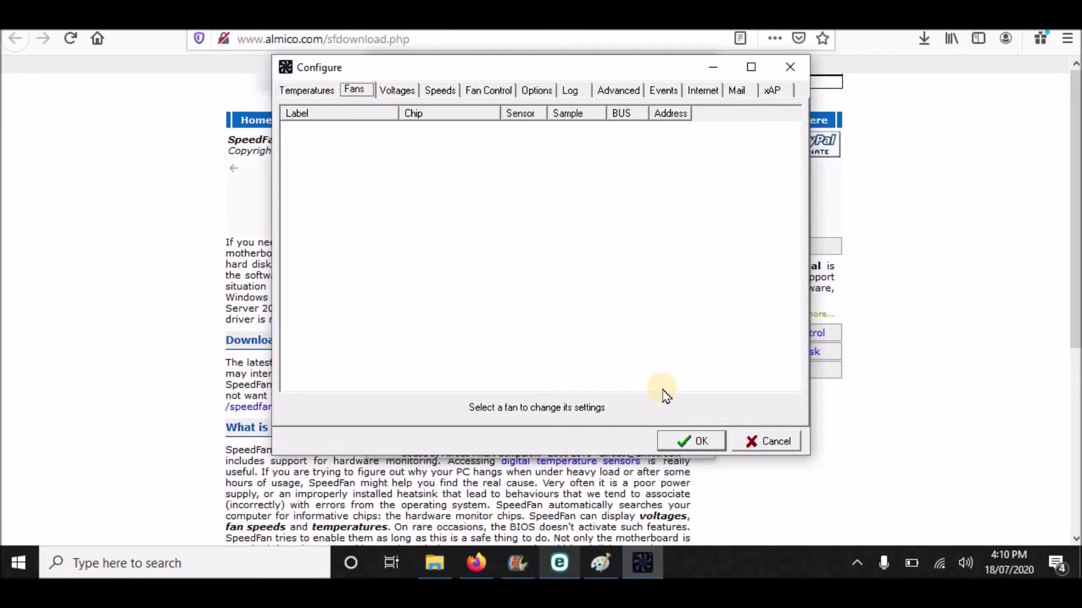
{"action": "left_click", "coordinate": [698, 446]}
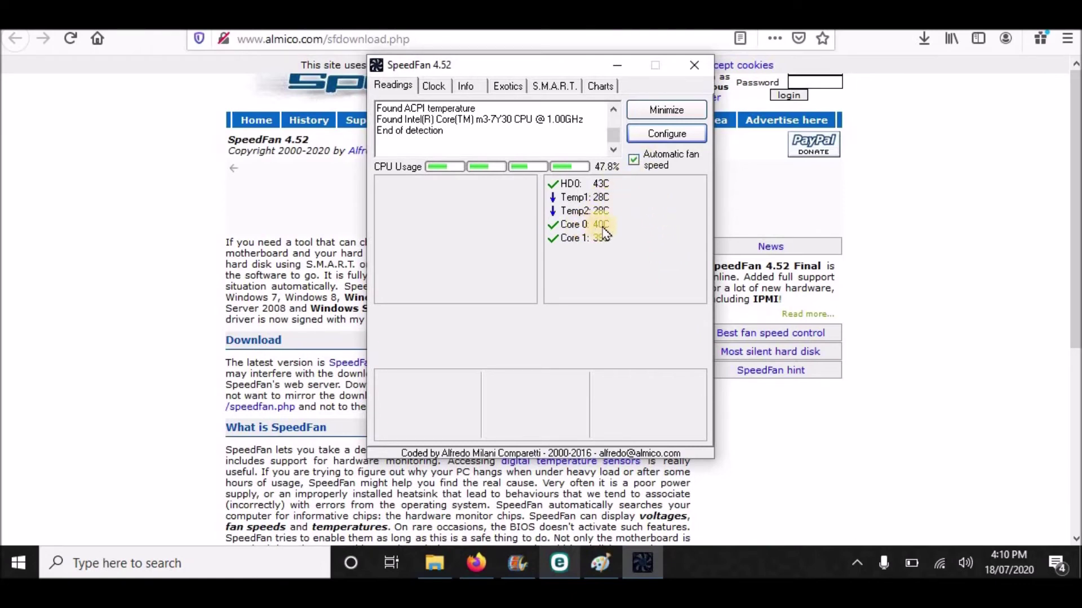
{"action": "mouse_move", "coordinate": [605, 233]}
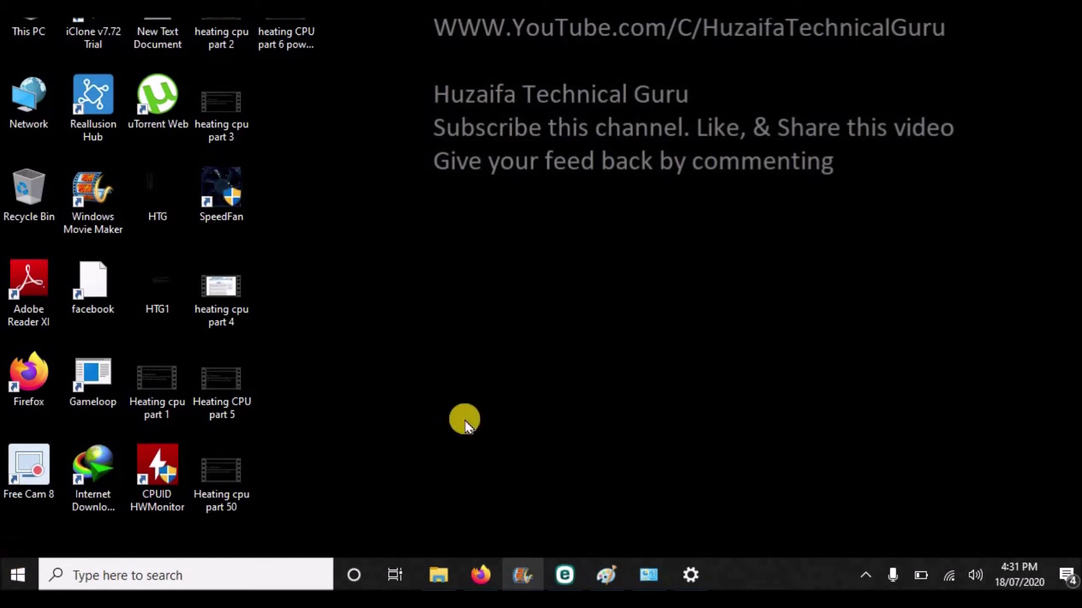
Step: Bring up the Windows Run box
{"action": "key", "text": "super+r"}
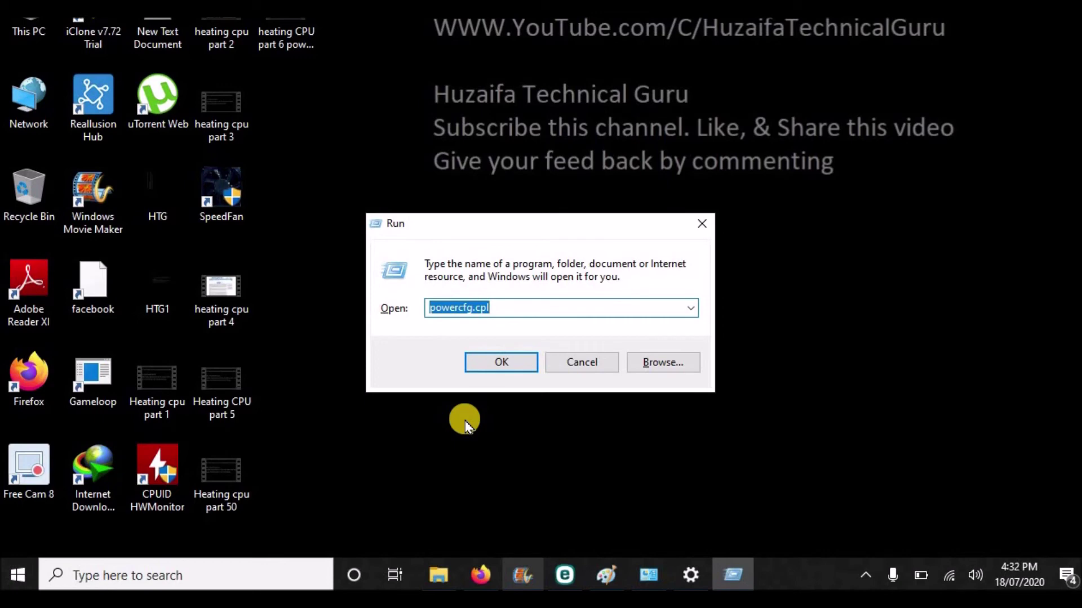
Step: Run the powercfg.cpl command to open Power Options
{"action": "left_click", "coordinate": [525, 309]}
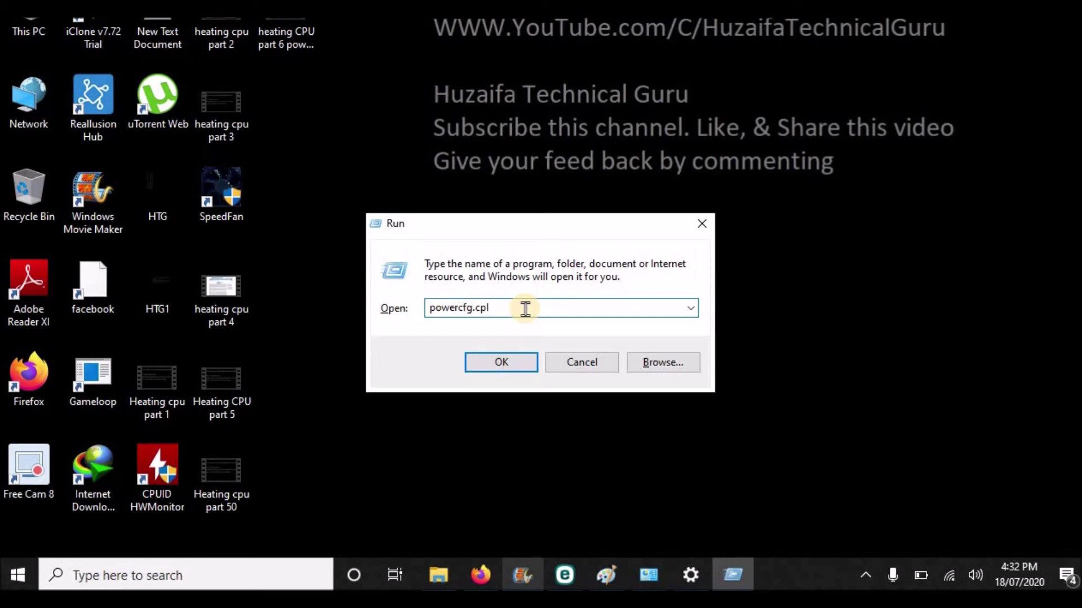
{"action": "left_click", "coordinate": [505, 371]}
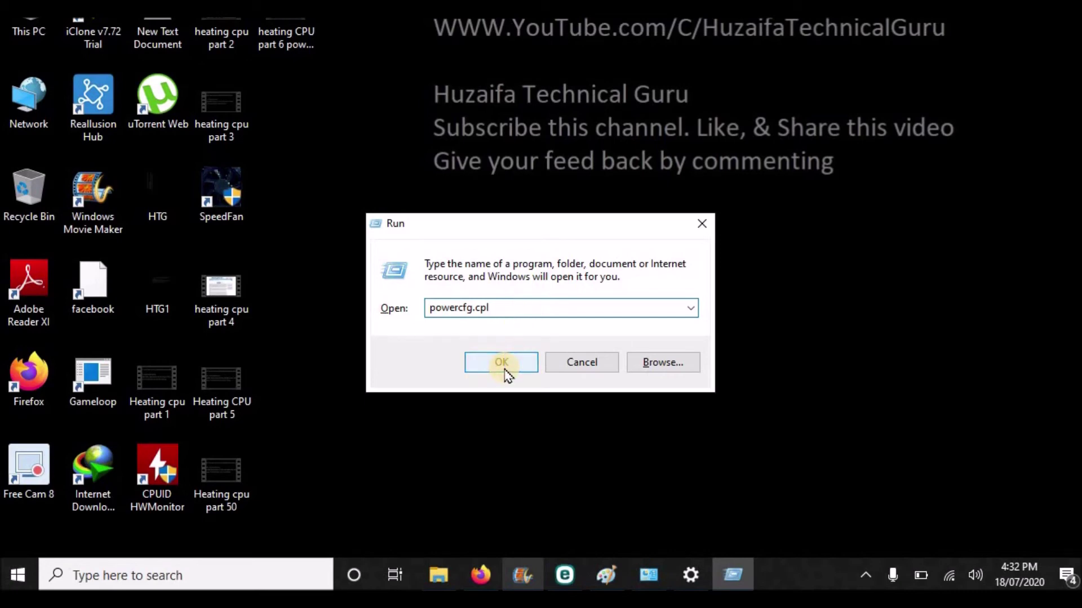
{"action": "left_click", "coordinate": [501, 365]}
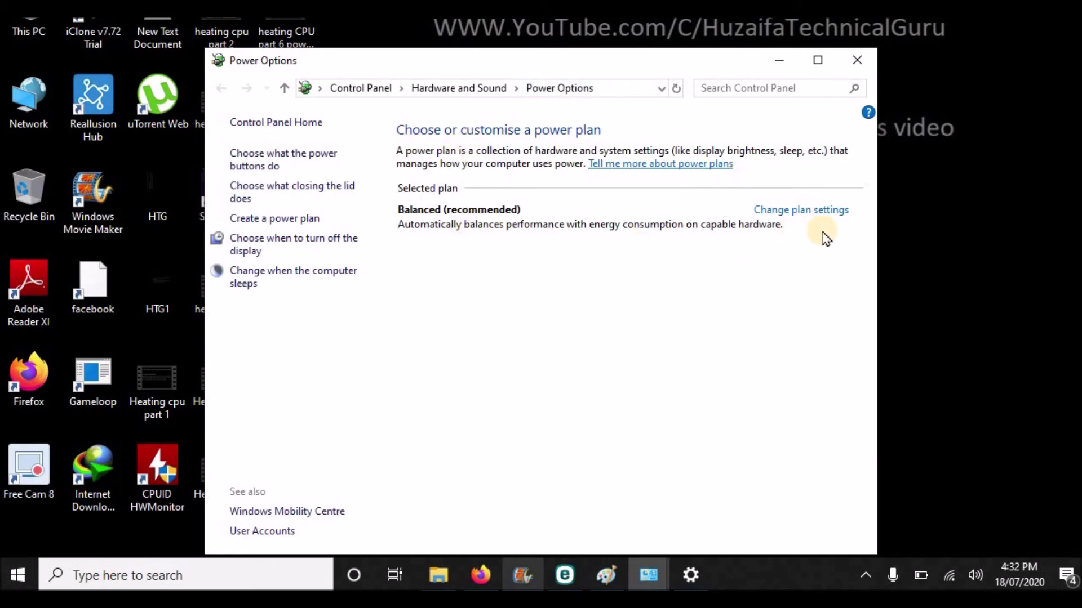
Step: Go to the Balanced plan's settings and open its advanced power settings
{"action": "left_click", "coordinate": [802, 213]}
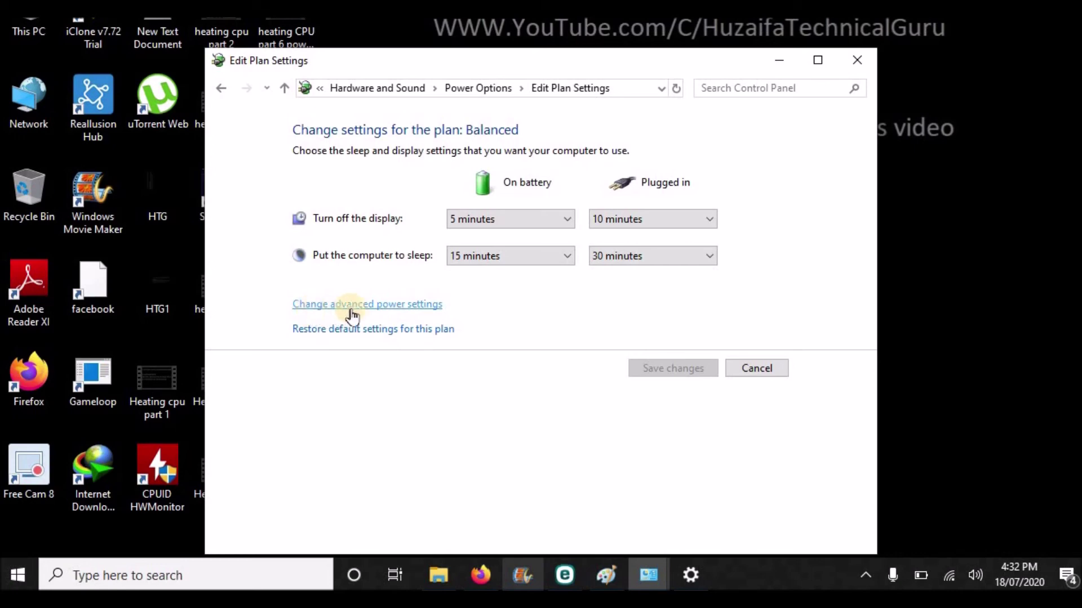
{"action": "left_click", "coordinate": [425, 304]}
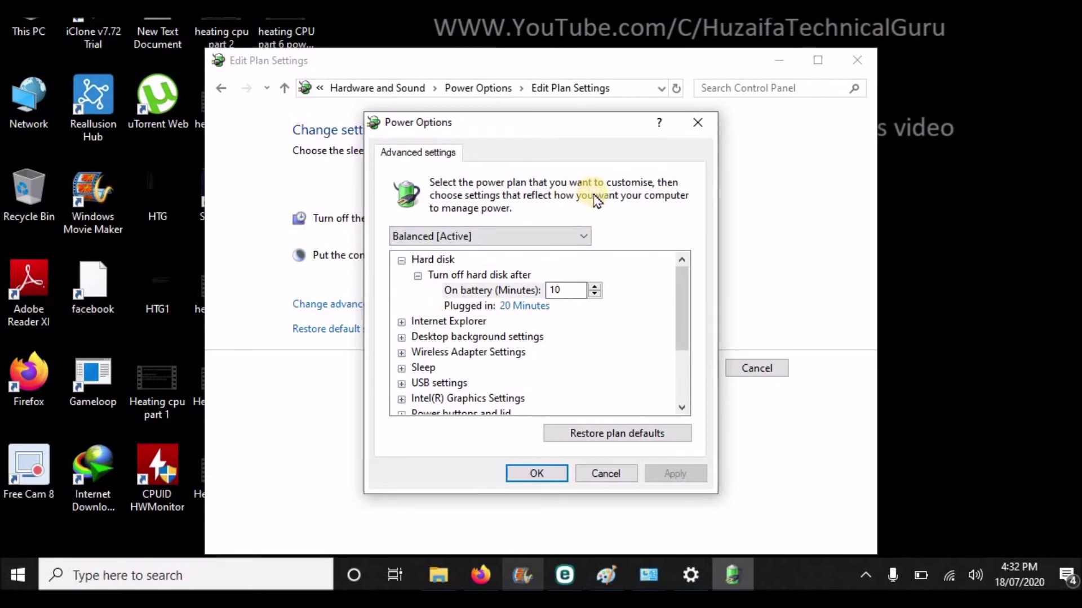
Step: Scroll down the advanced settings list and expand Processor power management
{"action": "left_click", "coordinate": [682, 412]}
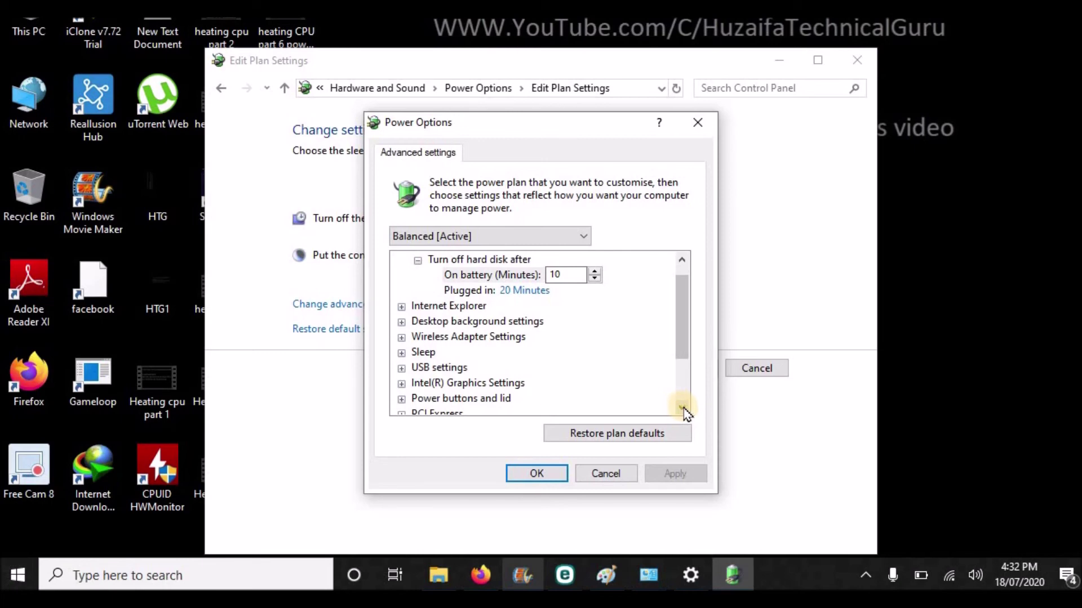
{"action": "left_click", "coordinate": [681, 412]}
{"action": "left_click", "coordinate": [683, 412]}
{"action": "left_click", "coordinate": [682, 412]}
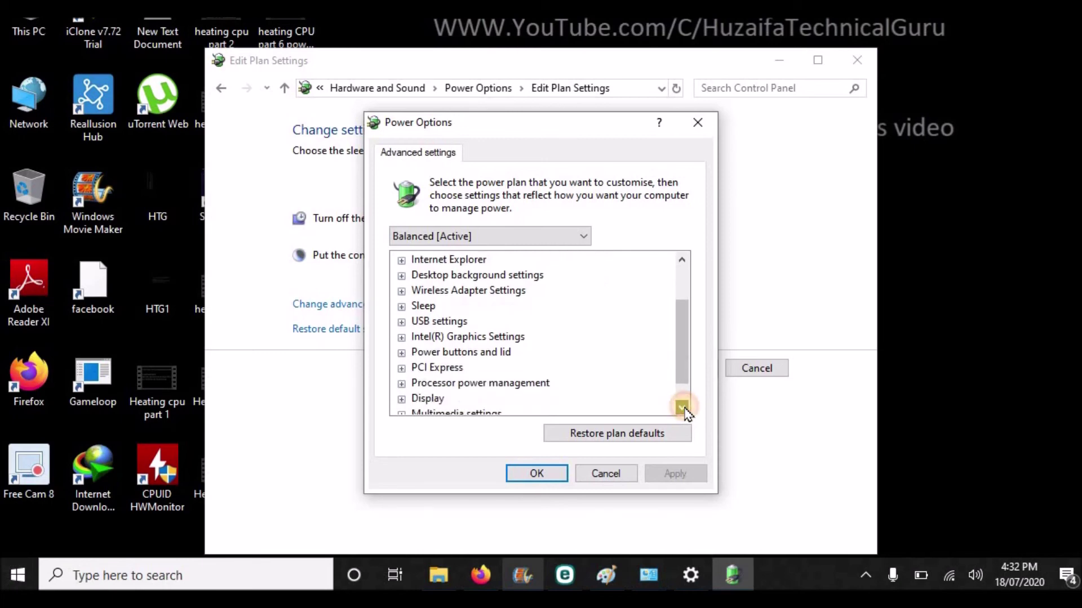
{"action": "left_click", "coordinate": [682, 412]}
{"action": "left_click", "coordinate": [681, 412]}
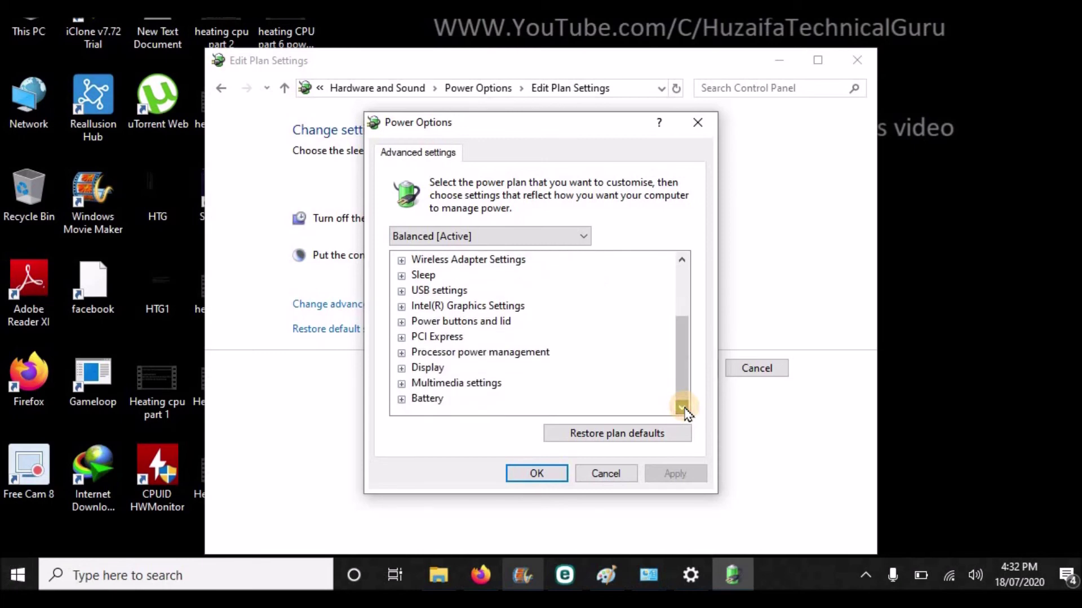
{"action": "left_click", "coordinate": [401, 354]}
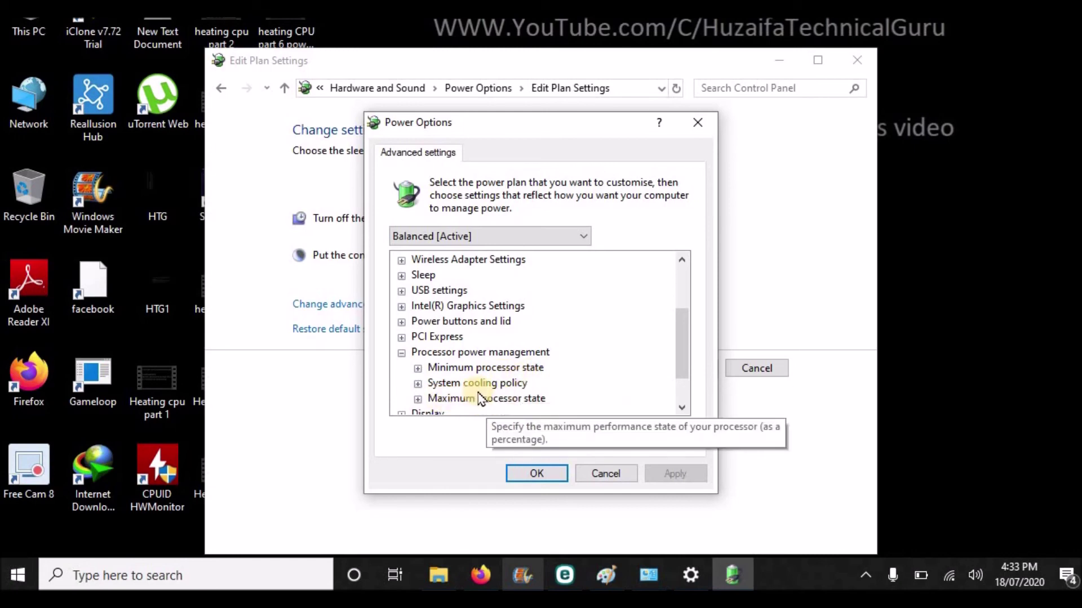
Step: Expand Minimum processor state and inspect its on-battery value
{"action": "left_click", "coordinate": [417, 368]}
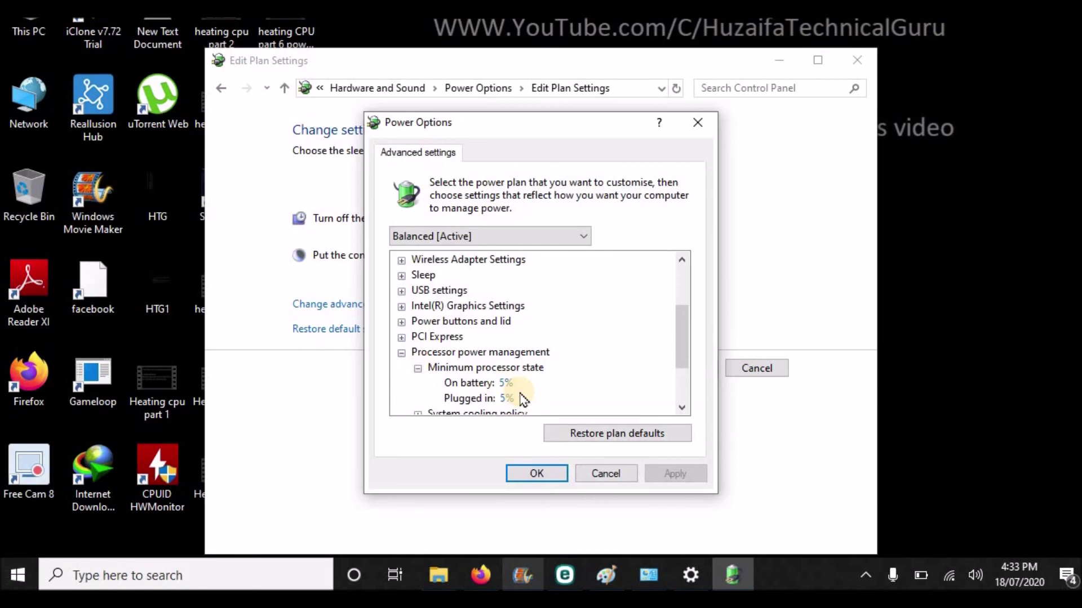
{"action": "left_click", "coordinate": [506, 383]}
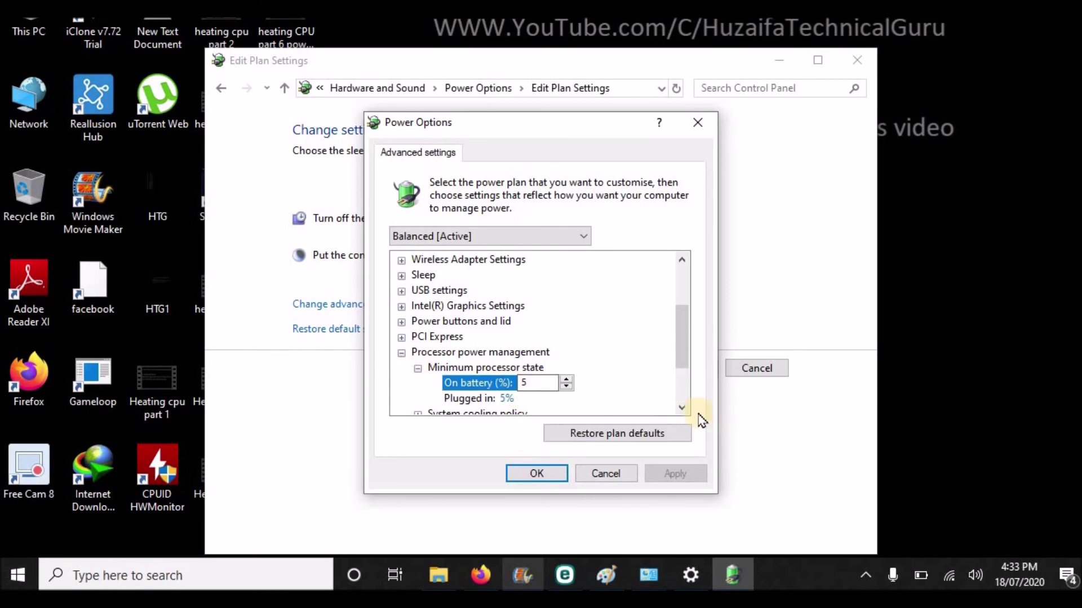
{"action": "left_click", "coordinate": [682, 408]}
{"action": "left_click", "coordinate": [682, 408]}
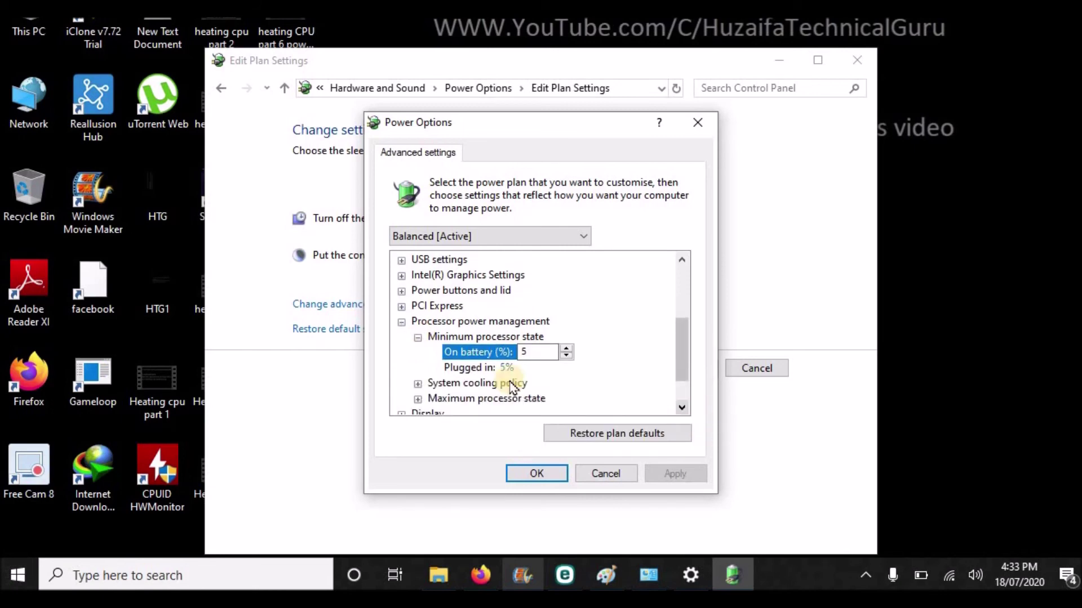
Step: Change Maximum processor state on battery from 100% to 80% and apply
{"action": "left_click", "coordinate": [418, 399]}
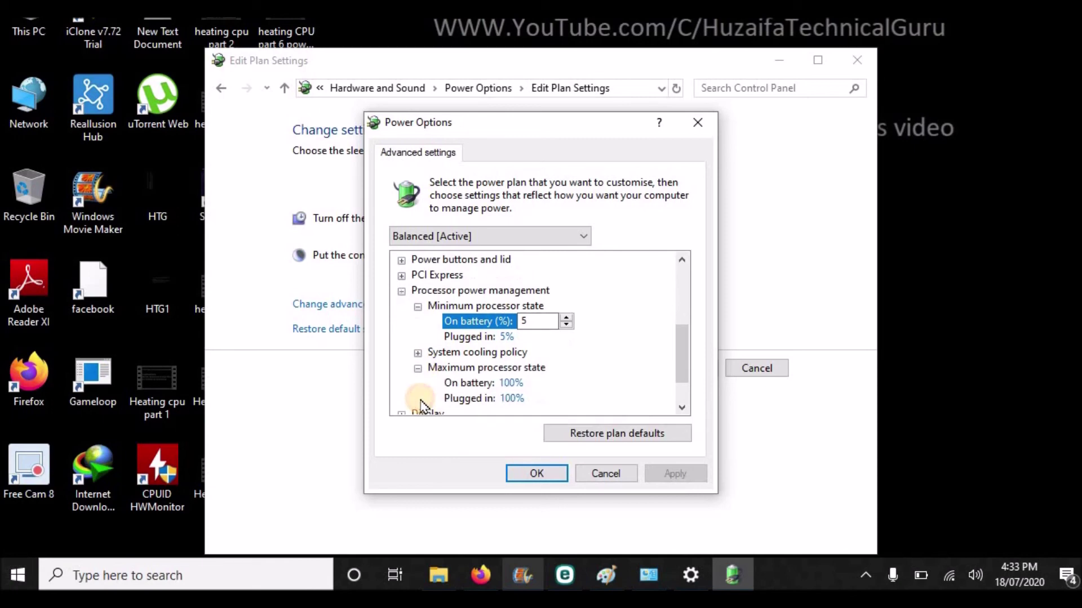
{"action": "left_click", "coordinate": [518, 383]}
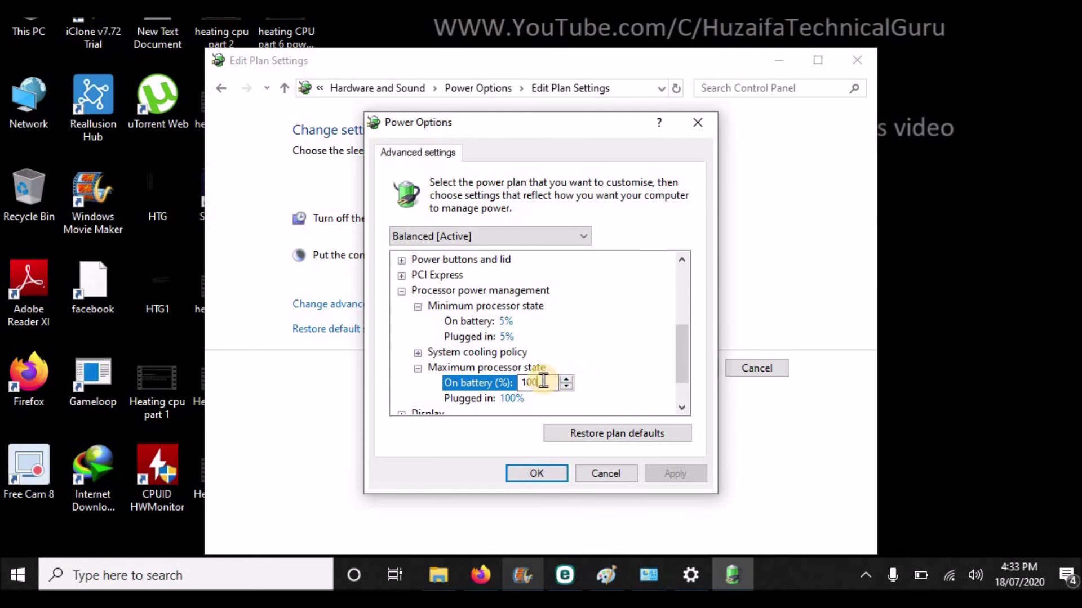
{"action": "key", "text": "BackSpace"}
{"action": "key", "text": "BackSpace"}
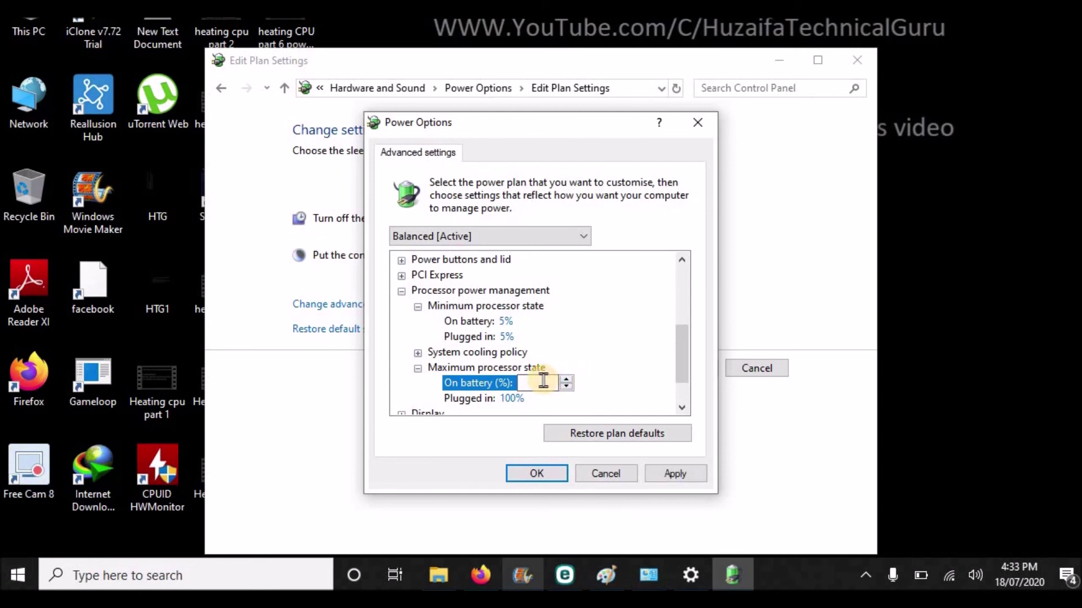
{"action": "type", "text": "8"}
{"action": "key", "text": "BackSpace"}
{"action": "key", "text": "BackSpace"}
{"action": "type", "text": "80"}
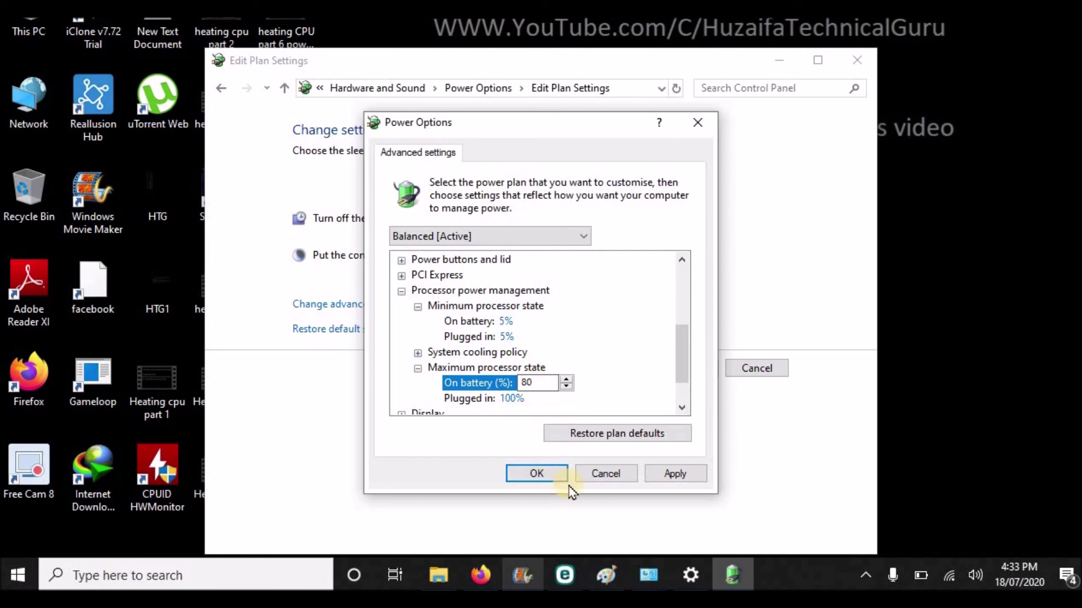
{"action": "left_click", "coordinate": [657, 476]}
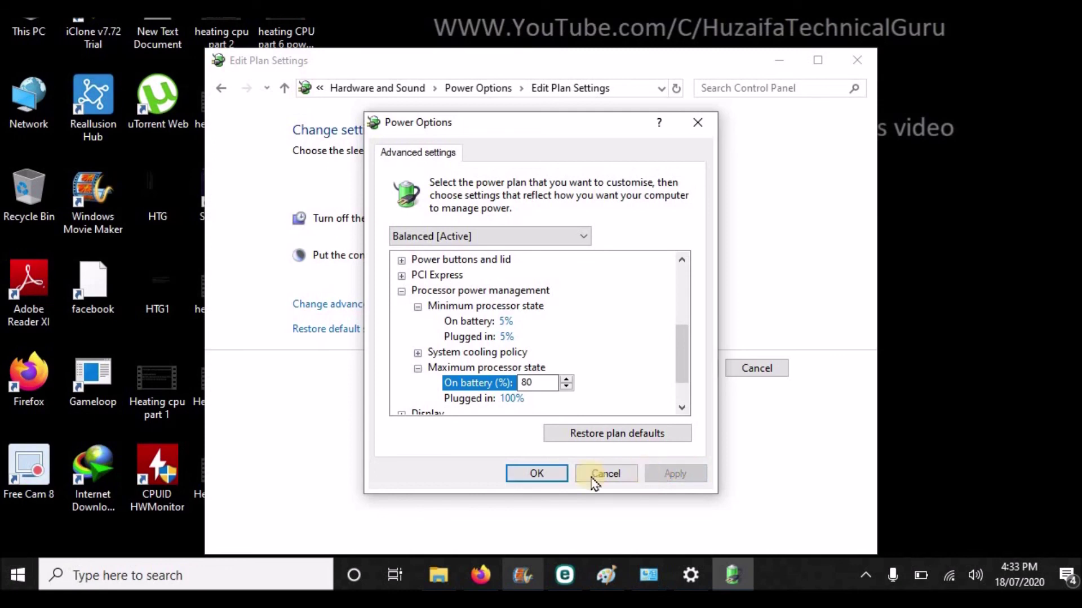
Step: Close the advanced settings with OK and minimize the Edit Plan Settings window
{"action": "left_click", "coordinate": [535, 476]}
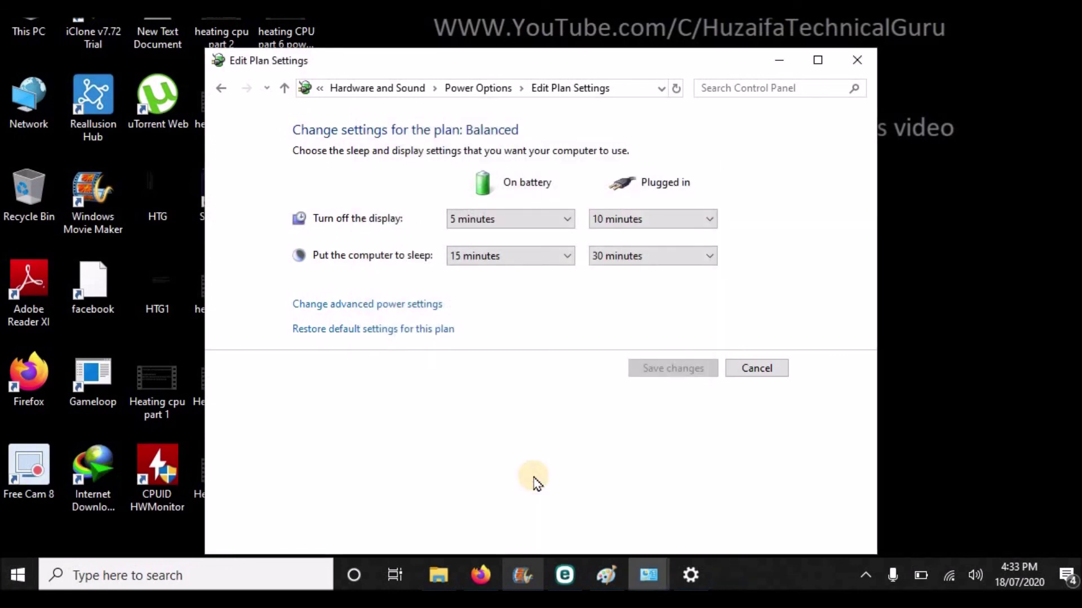
{"action": "left_click", "coordinate": [784, 66]}
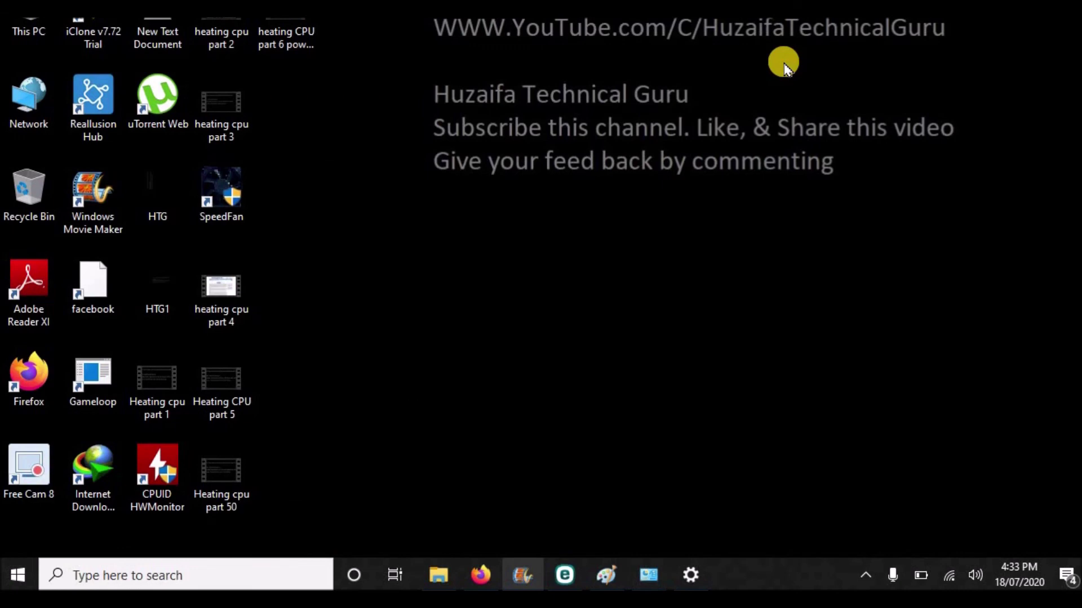